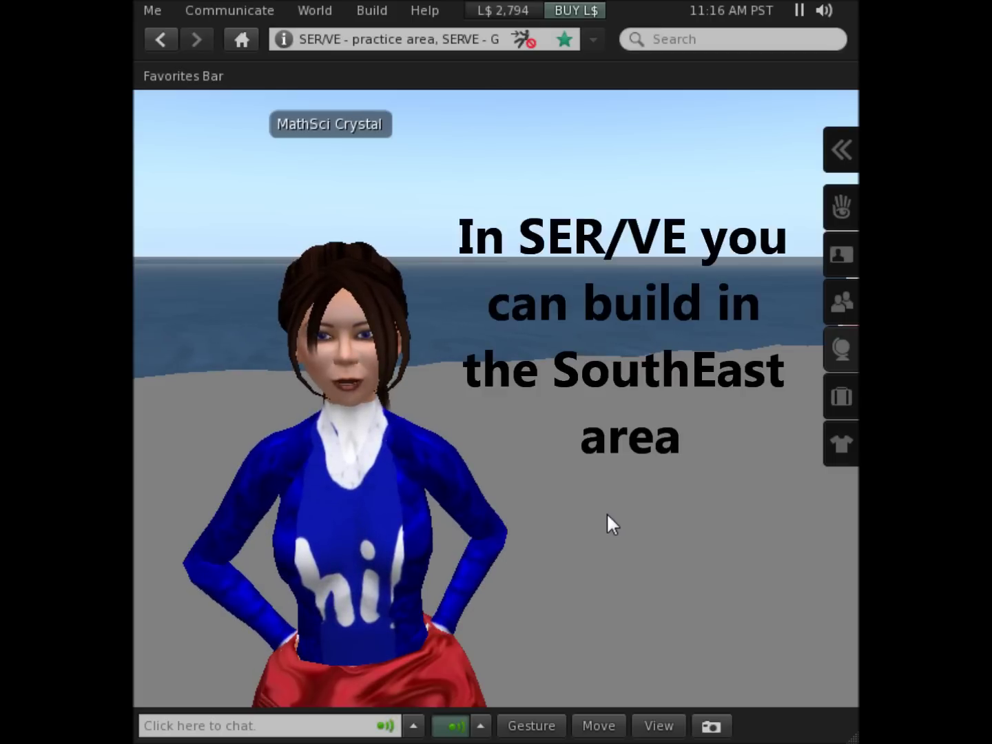
Build a box on the open ground and move it to about X 224.793 and Z 20.900
right_click(666, 517)
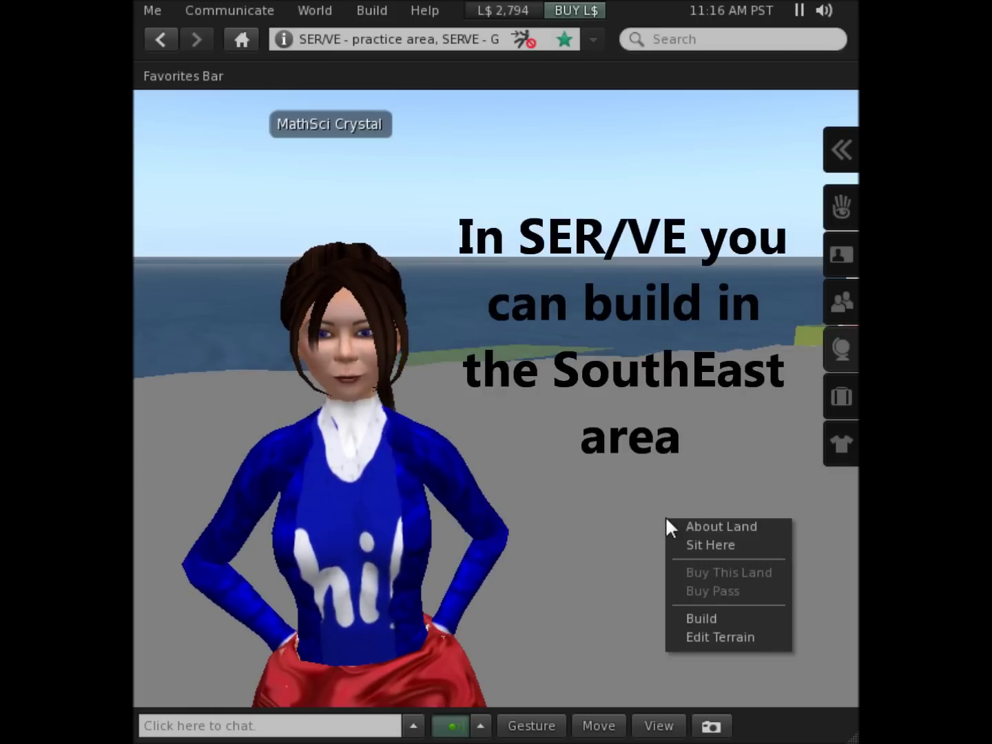
click(703, 618)
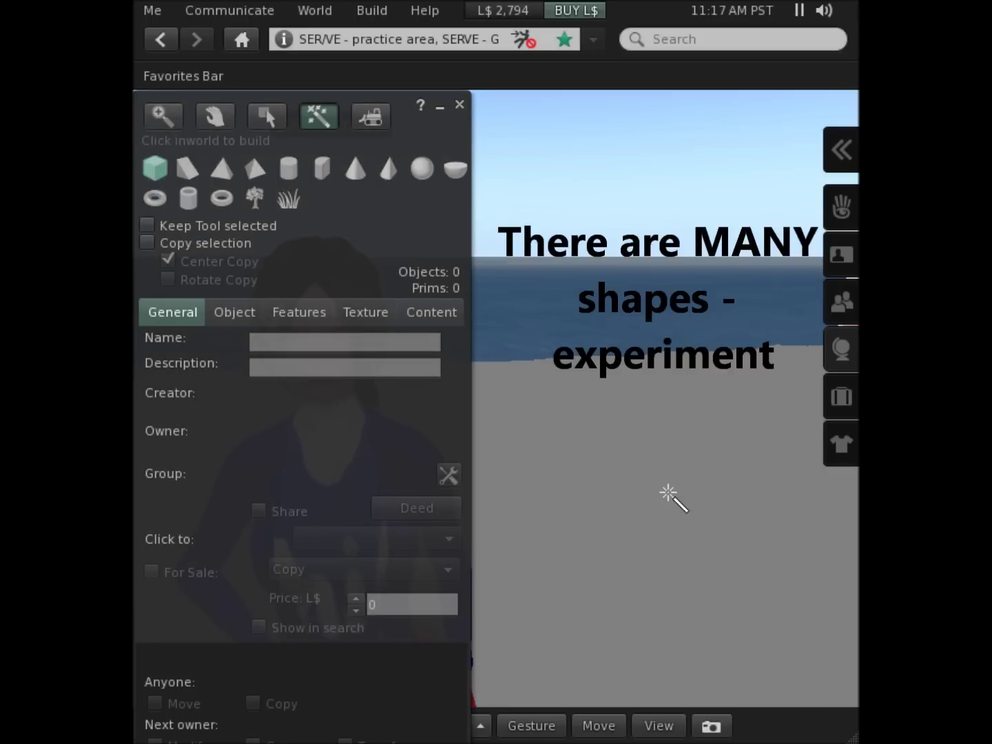
click(667, 493)
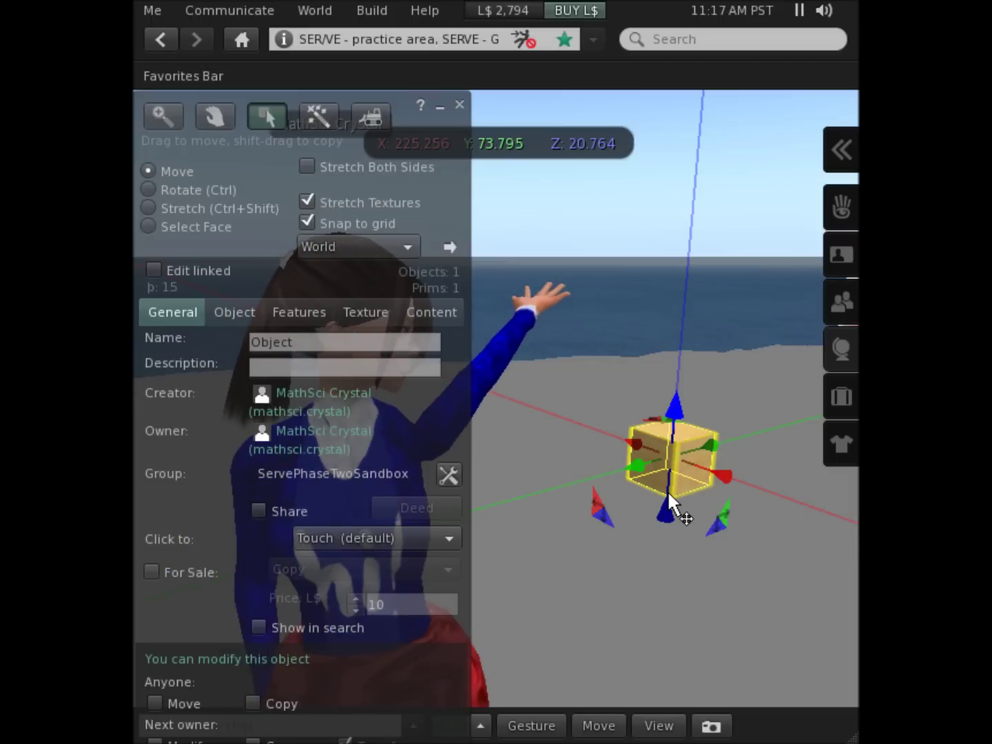
mouse_move(674, 409)
mouse_down()
mouse_move(678, 349)
mouse_move(685, 422)
mouse_up()
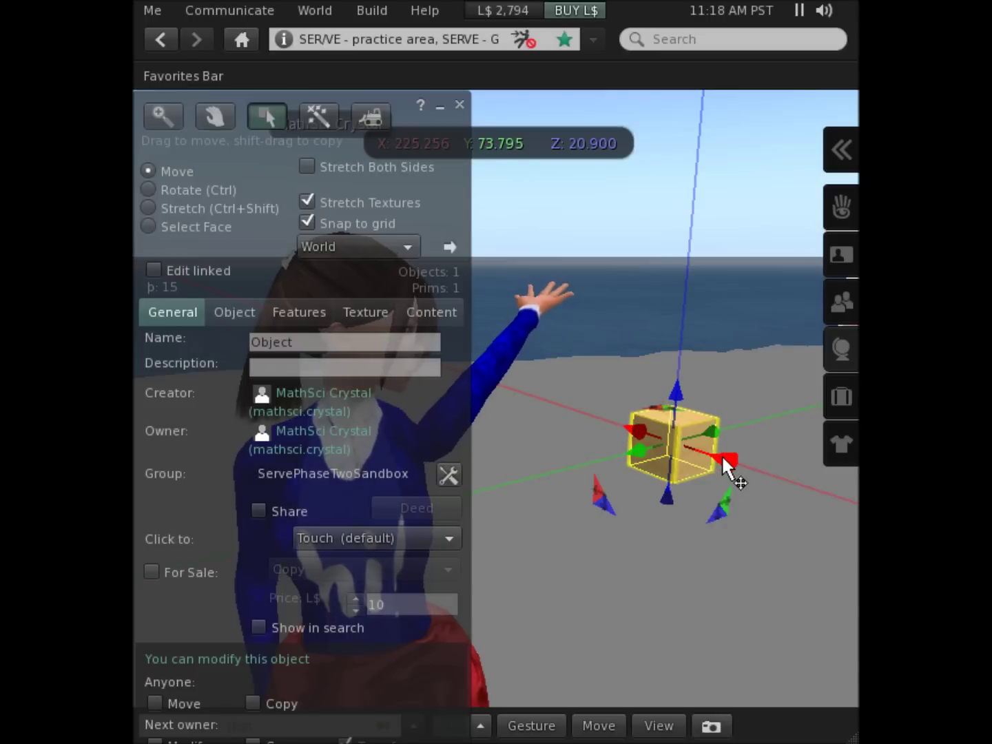
drag(723, 460, 773, 474)
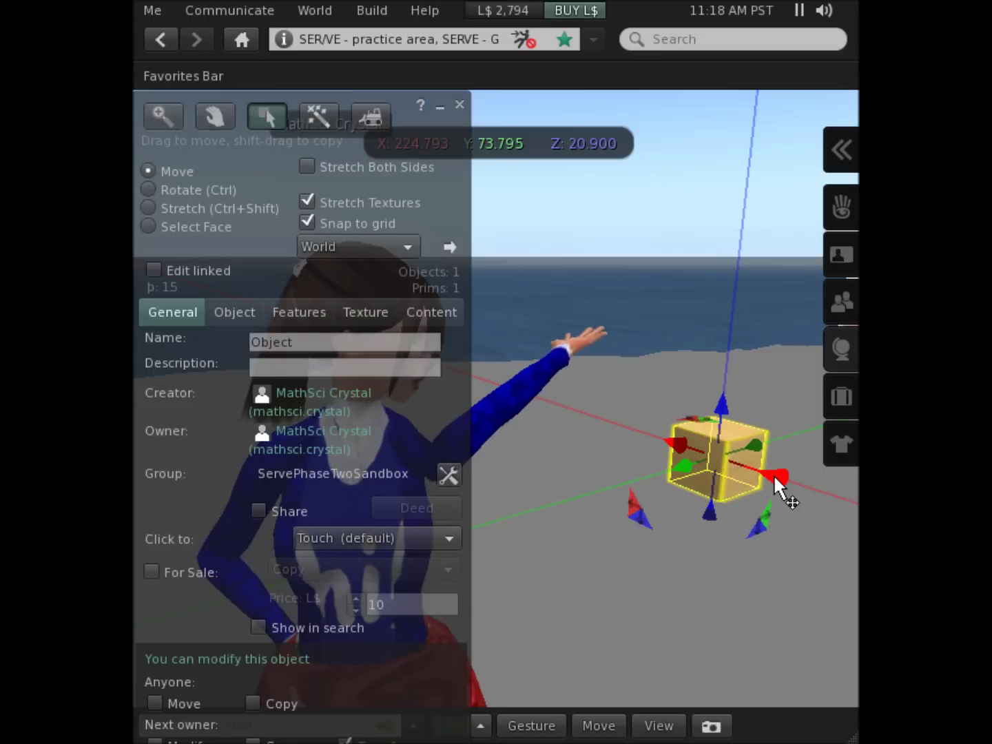
Stretch the box uniformly from a corner to about 1.082 m per side and raise it to about Z 21.379
key(ctrl+shift)
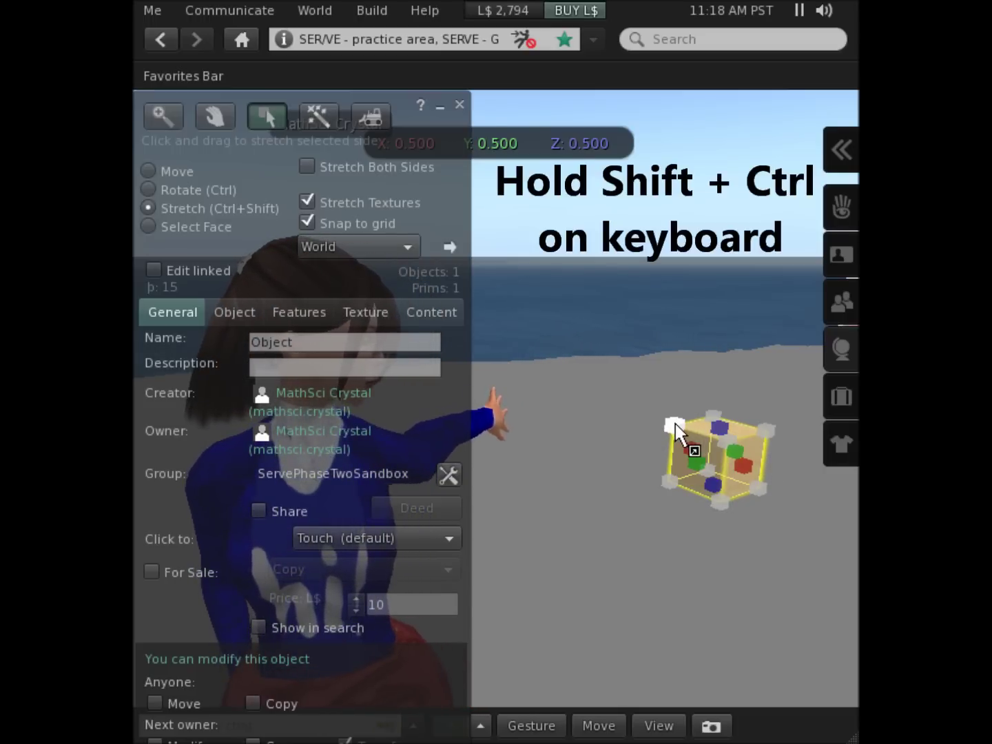
ctrl+shift+drag(674, 423, 579, 352)
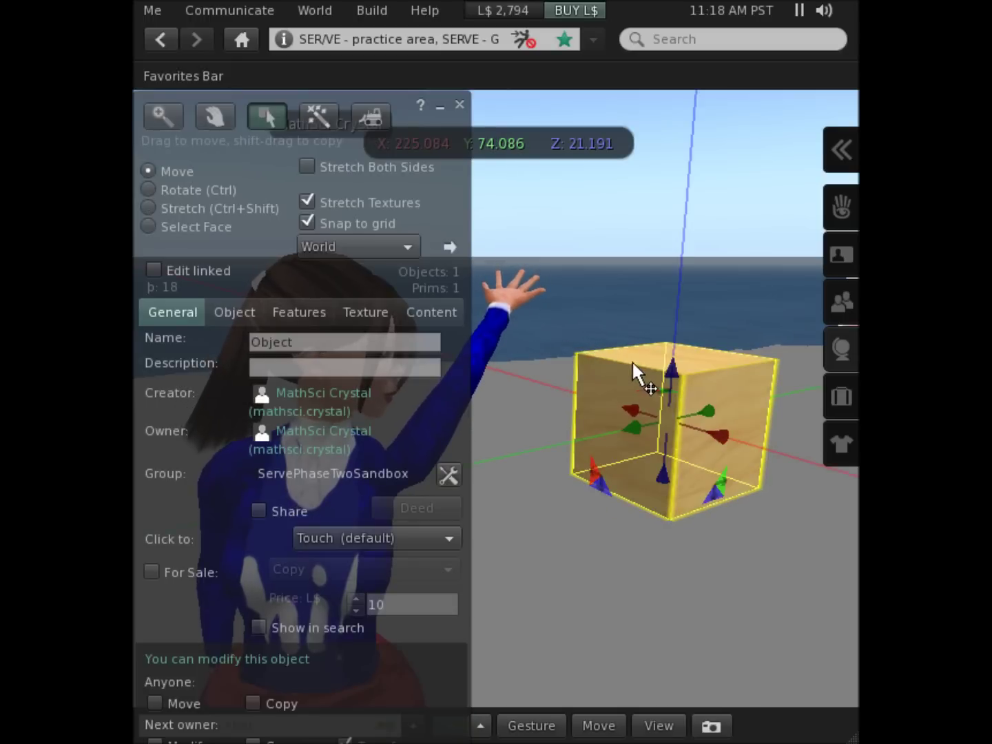
mouse_move(670, 369)
mouse_down()
mouse_move(667, 338)
mouse_move(657, 471)
mouse_move(661, 349)
mouse_up()
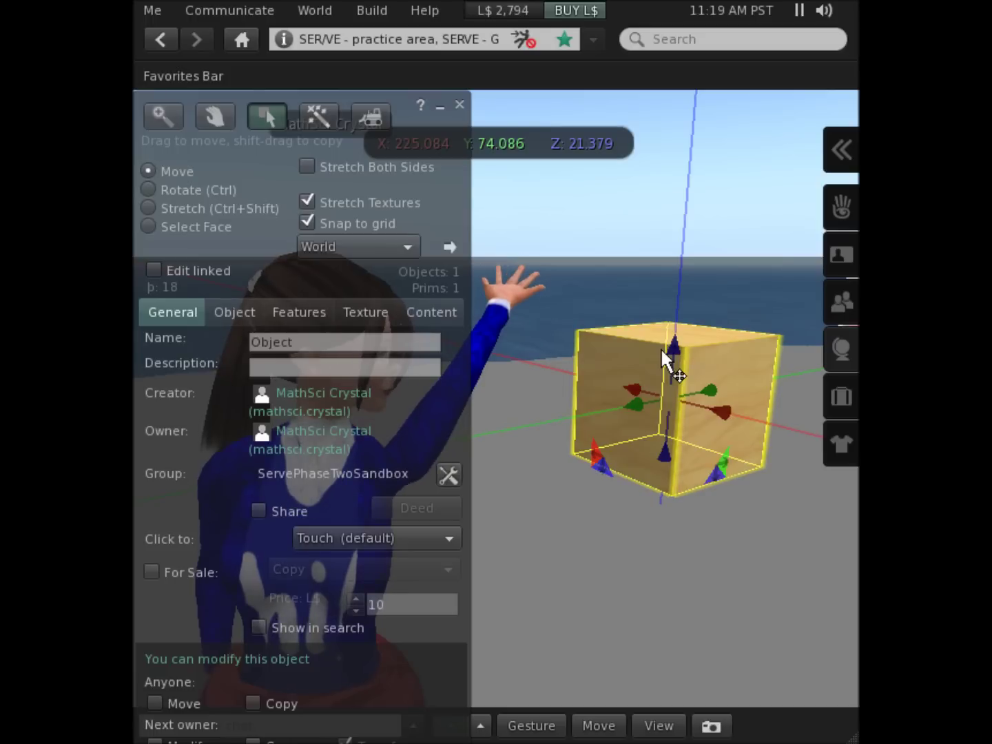
Increase the box's X size to 1.462 m in steps
click(245, 312)
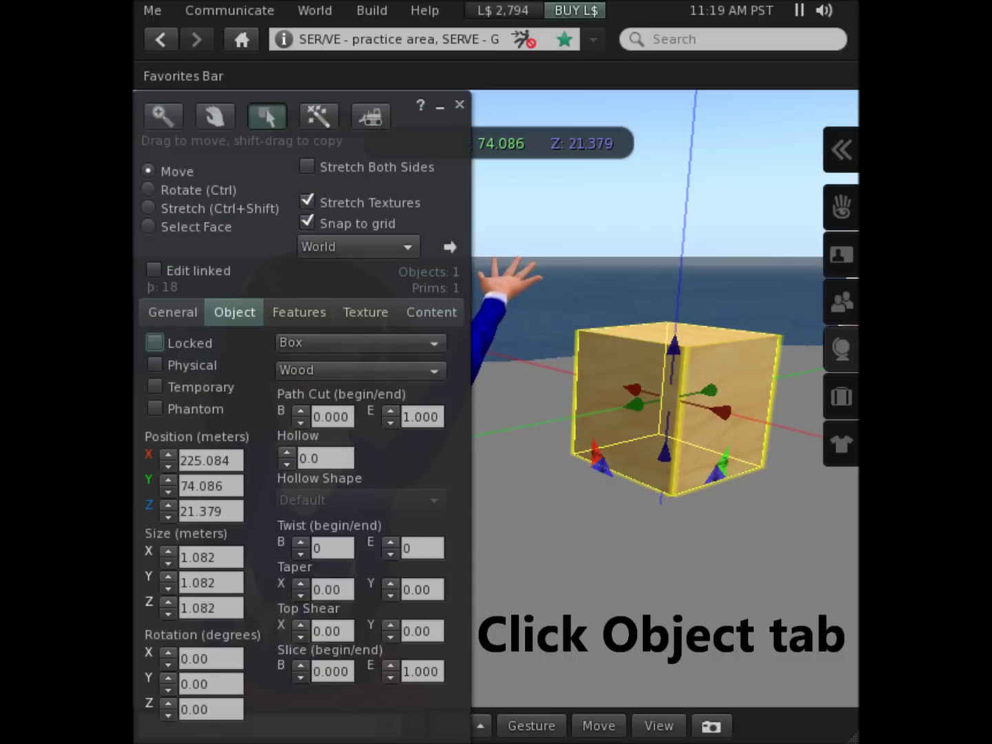
click(168, 551)
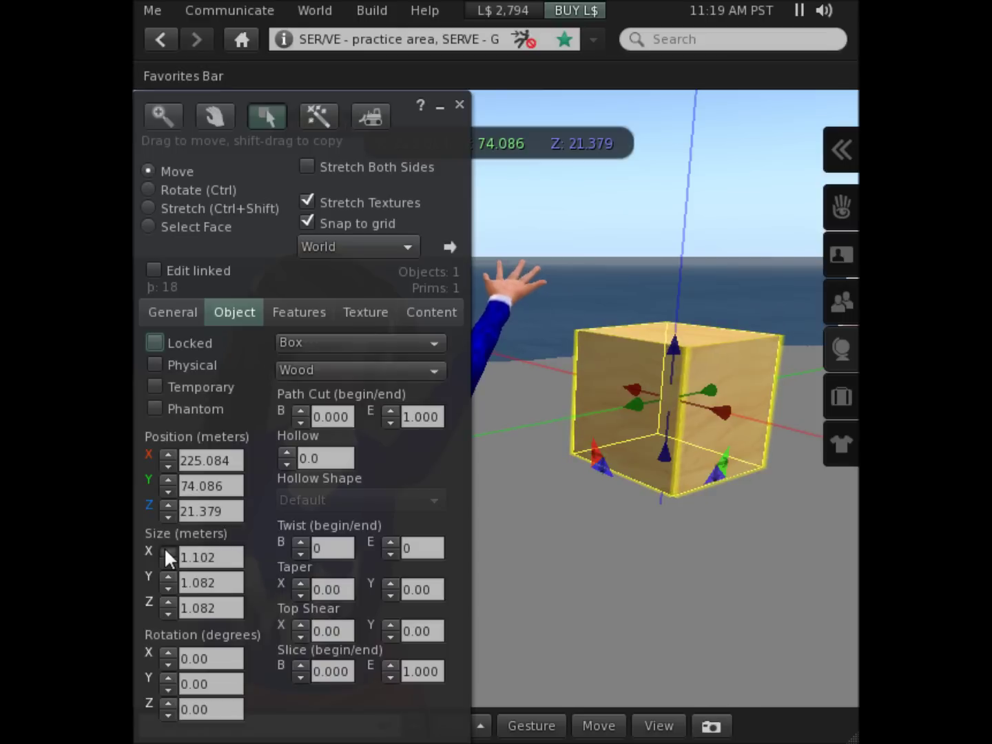
click(168, 552)
click(167, 551)
click(168, 552)
click(168, 552)
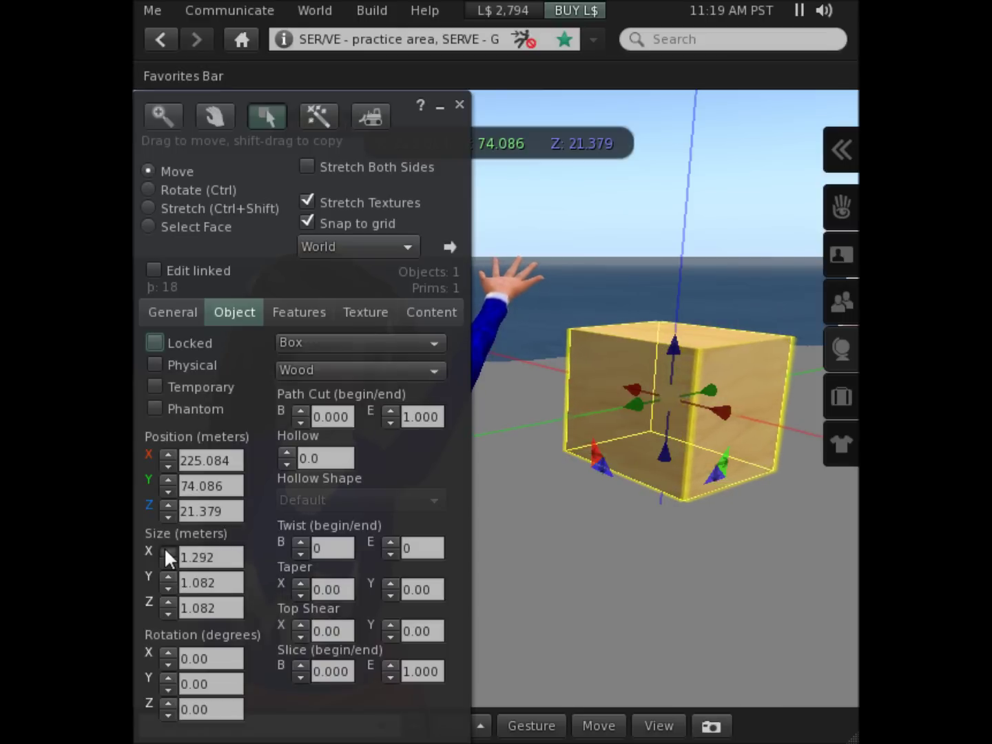
click(168, 552)
click(168, 552)
click(167, 551)
click(167, 551)
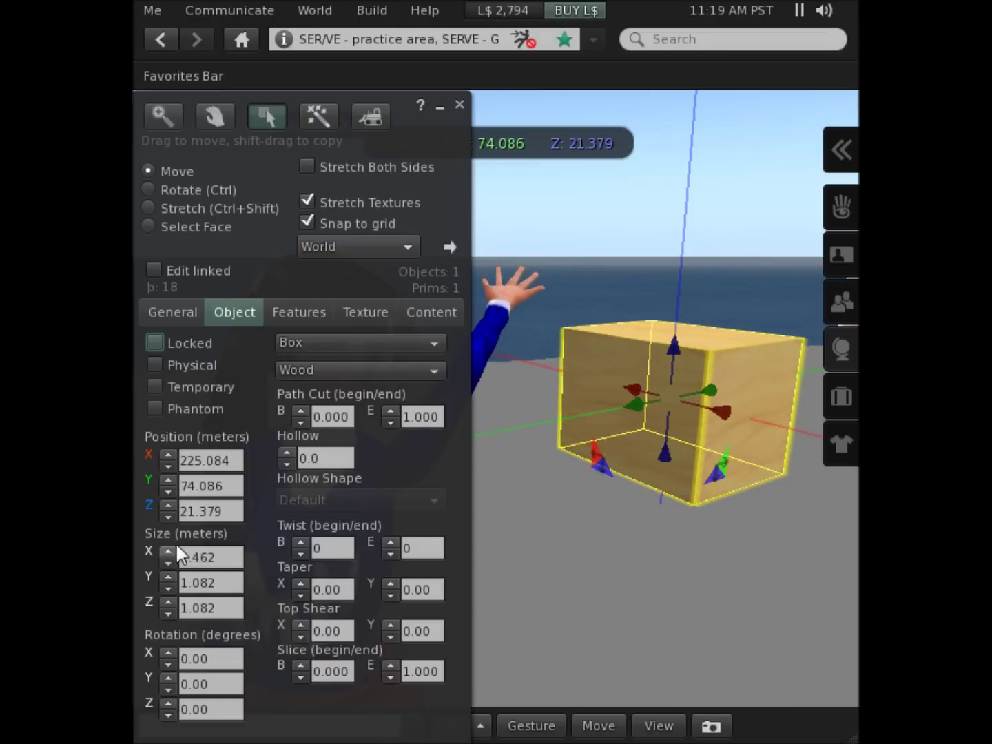
Rotate the box about its vertical Z axis to 67.50 degrees
mouse_move(671, 346)
mouse_down()
mouse_move(673, 302)
mouse_move(663, 357)
mouse_up()
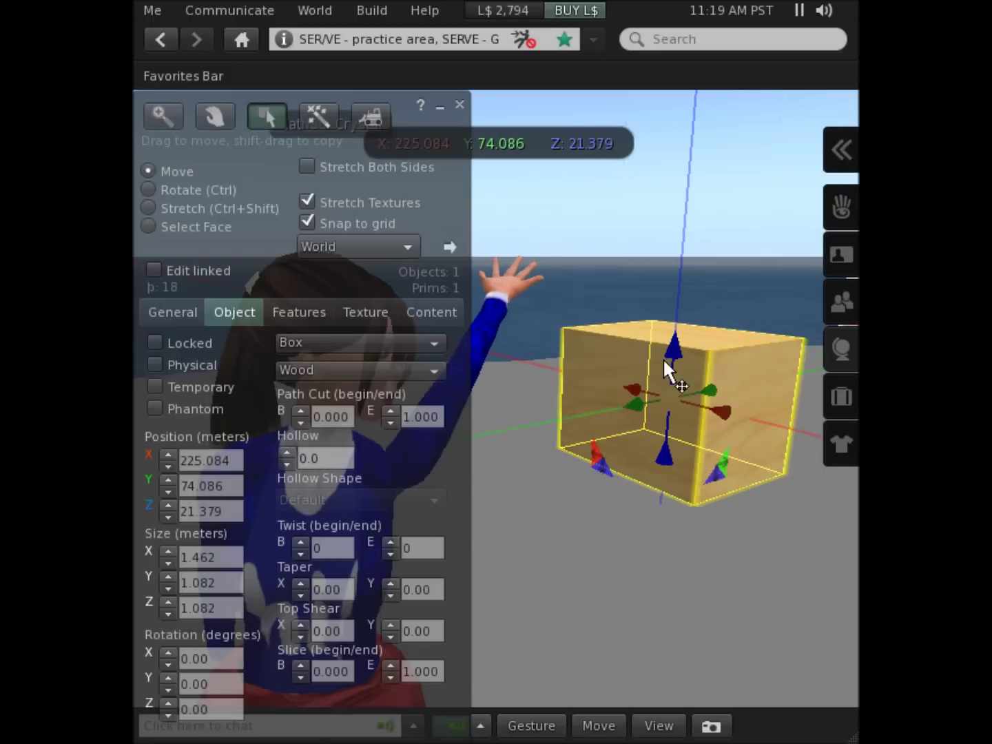
ctrl+drag(659, 407, 828, 477)
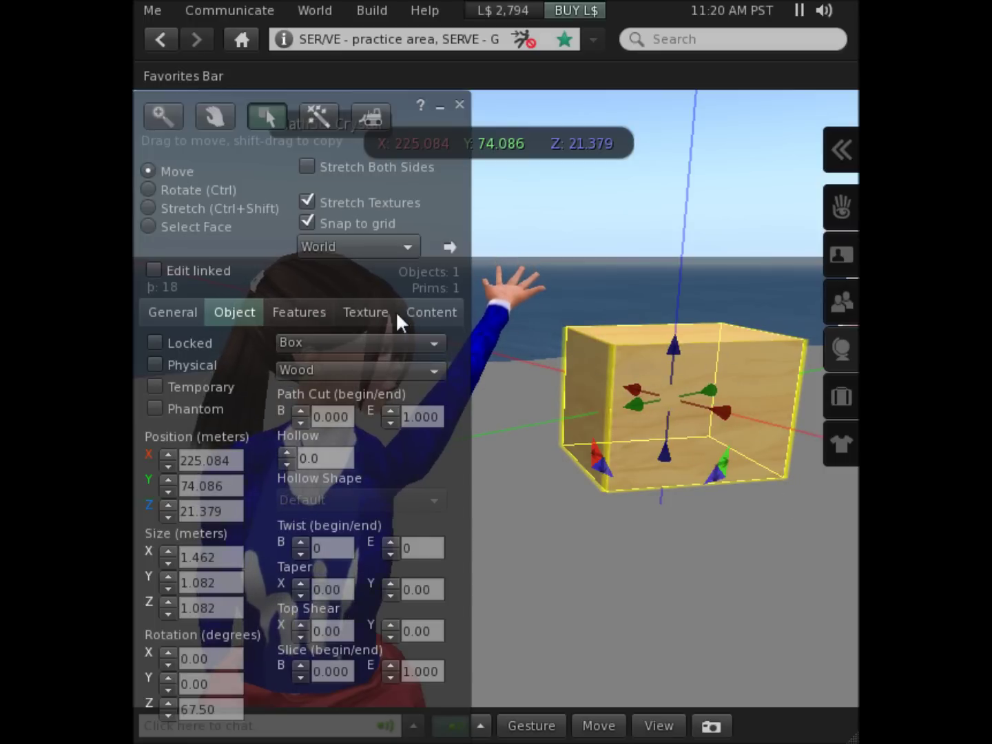
Replace the box's wood texture with the Blank texture
click(367, 314)
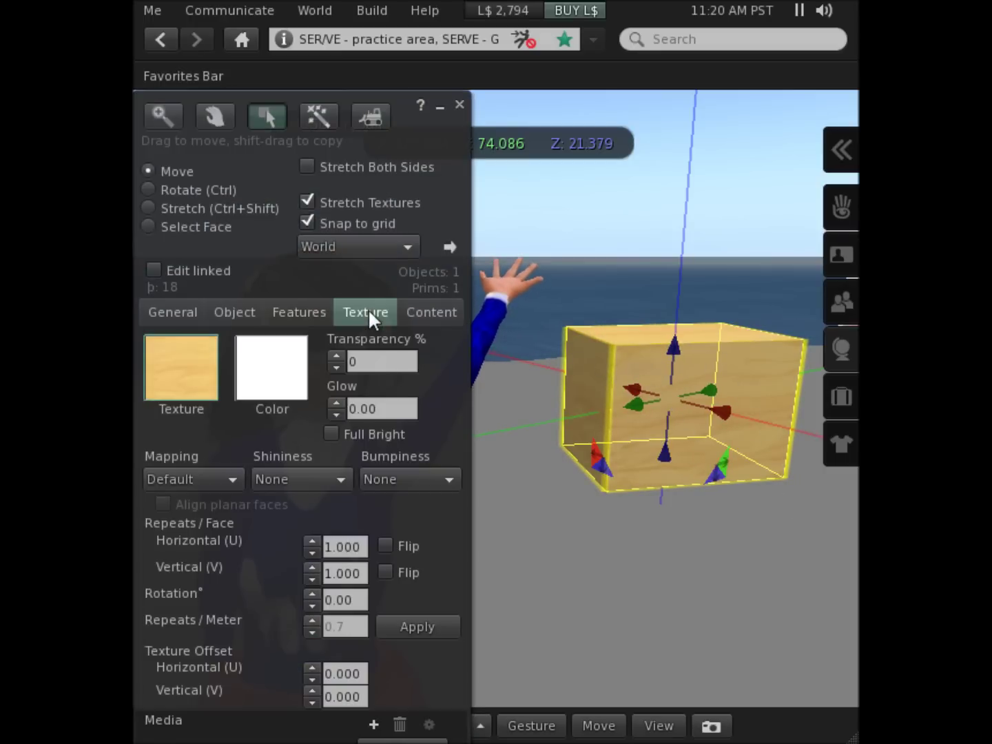
click(192, 381)
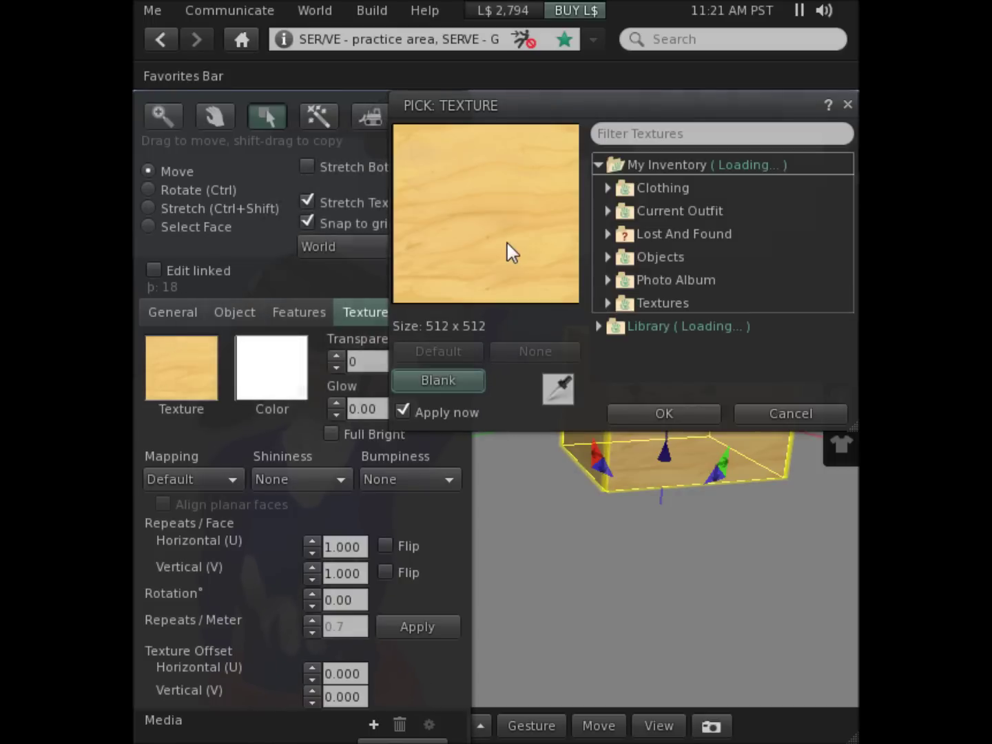
click(449, 380)
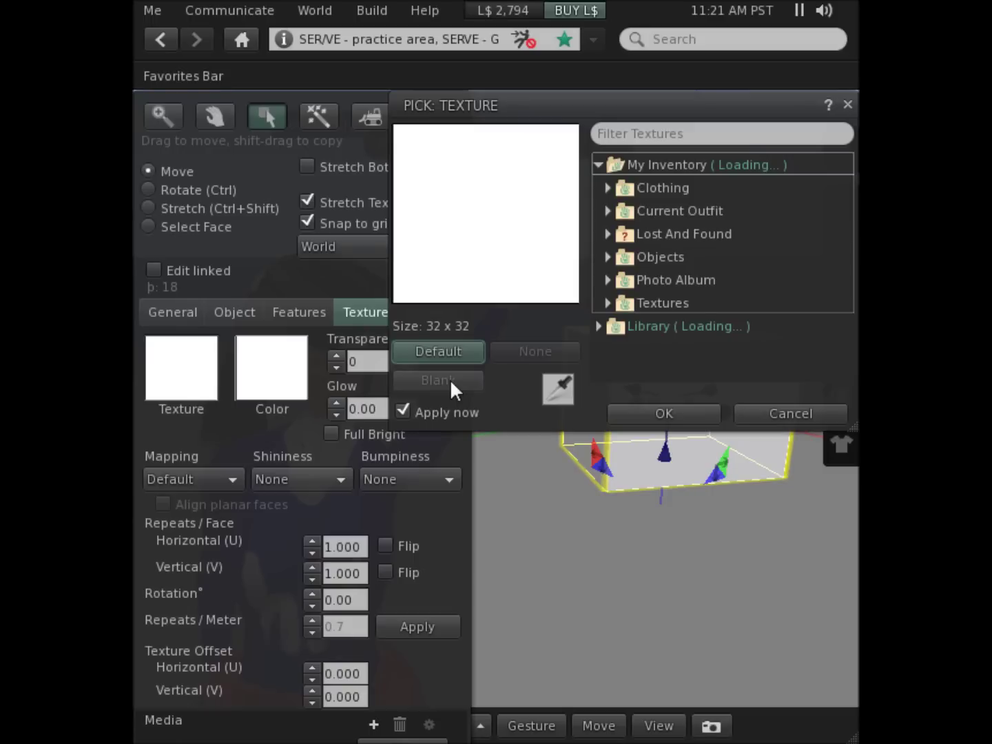
click(687, 414)
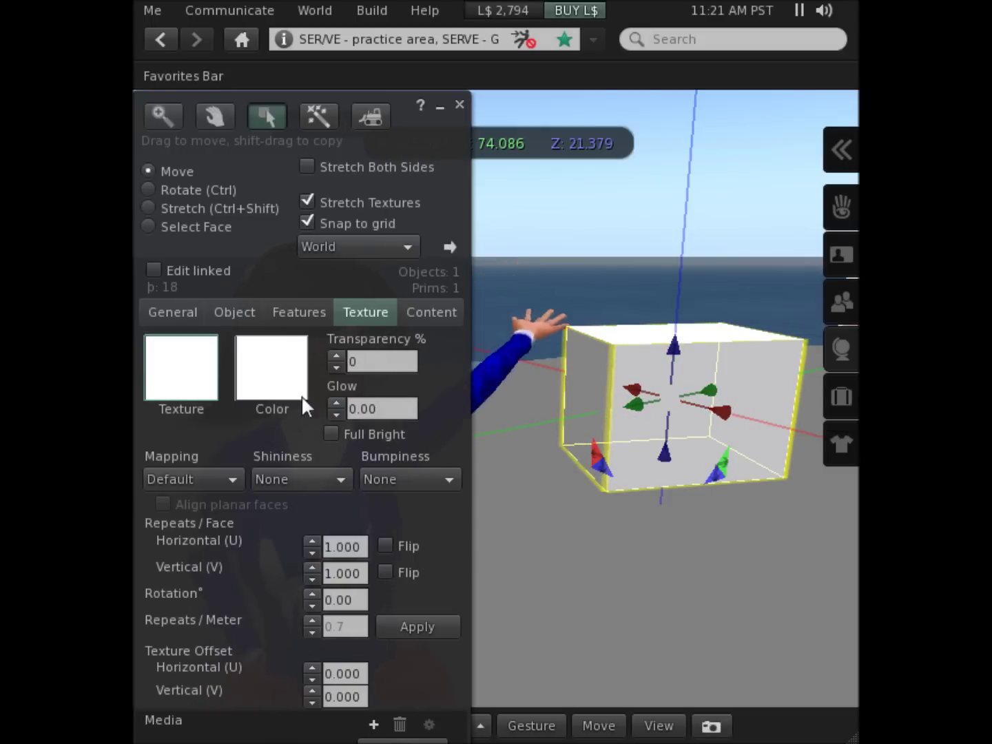
Colour the box magenta (red 255, green 0, blue 255)
click(279, 386)
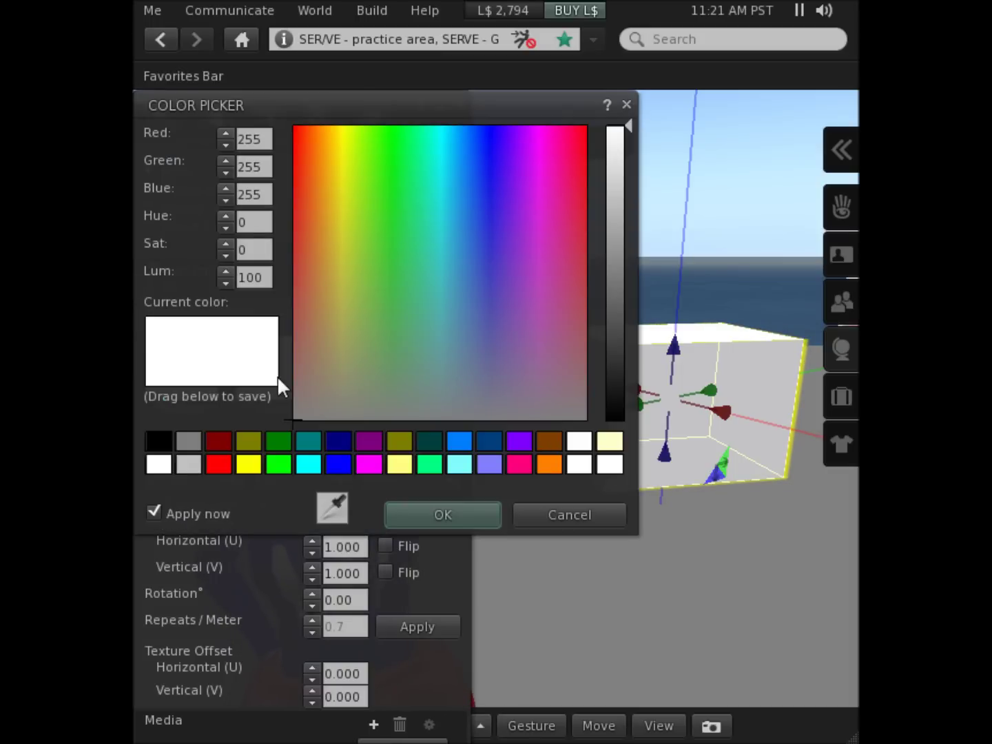
click(376, 464)
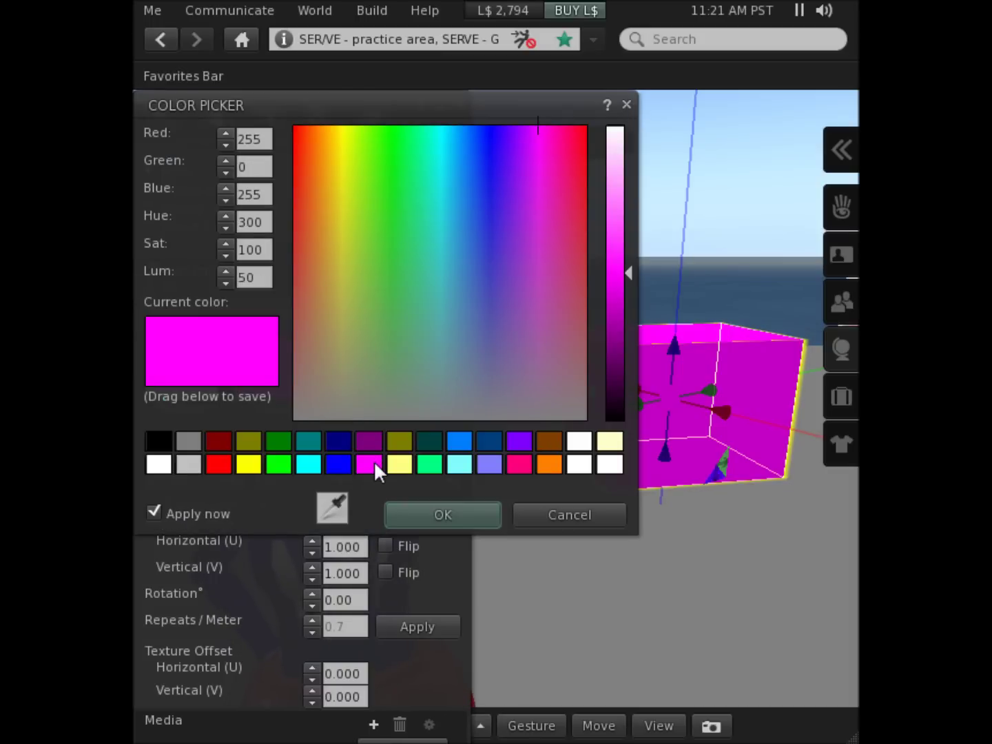
click(454, 518)
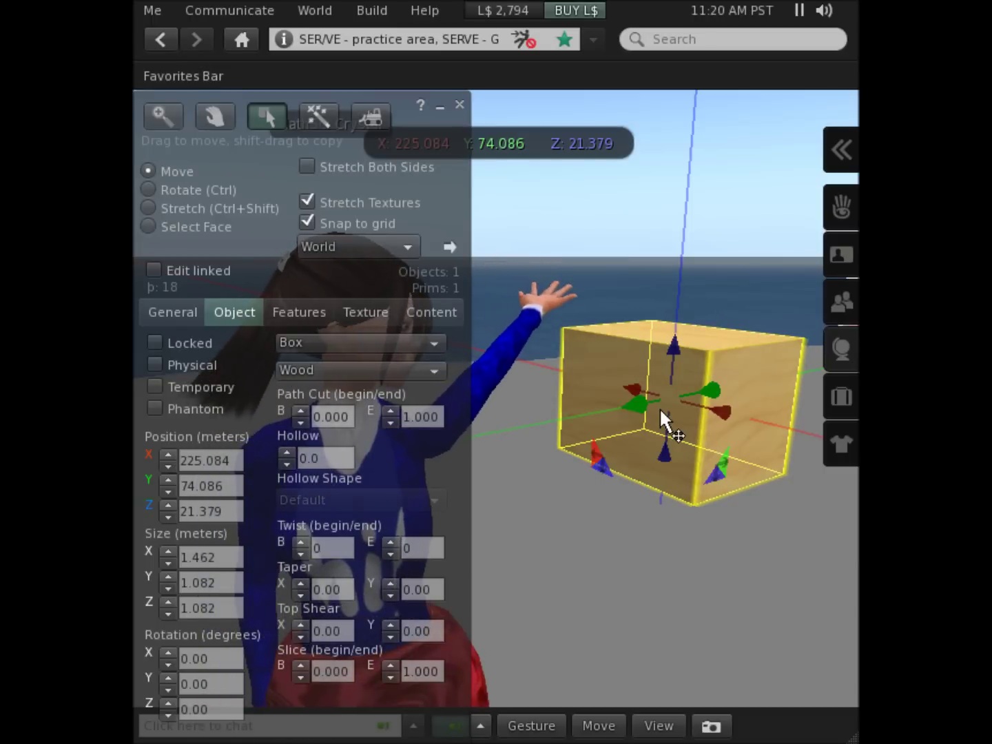
Turn the wooden box around its Z axis using the rotation band
key(ctrl)
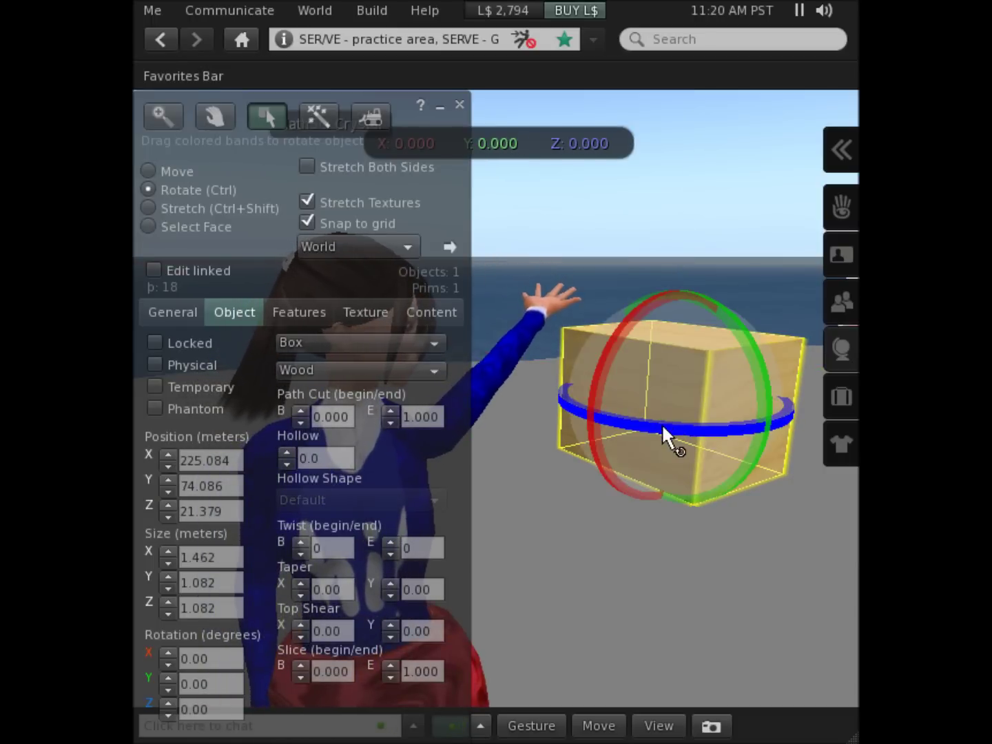
drag(661, 423, 828, 478)
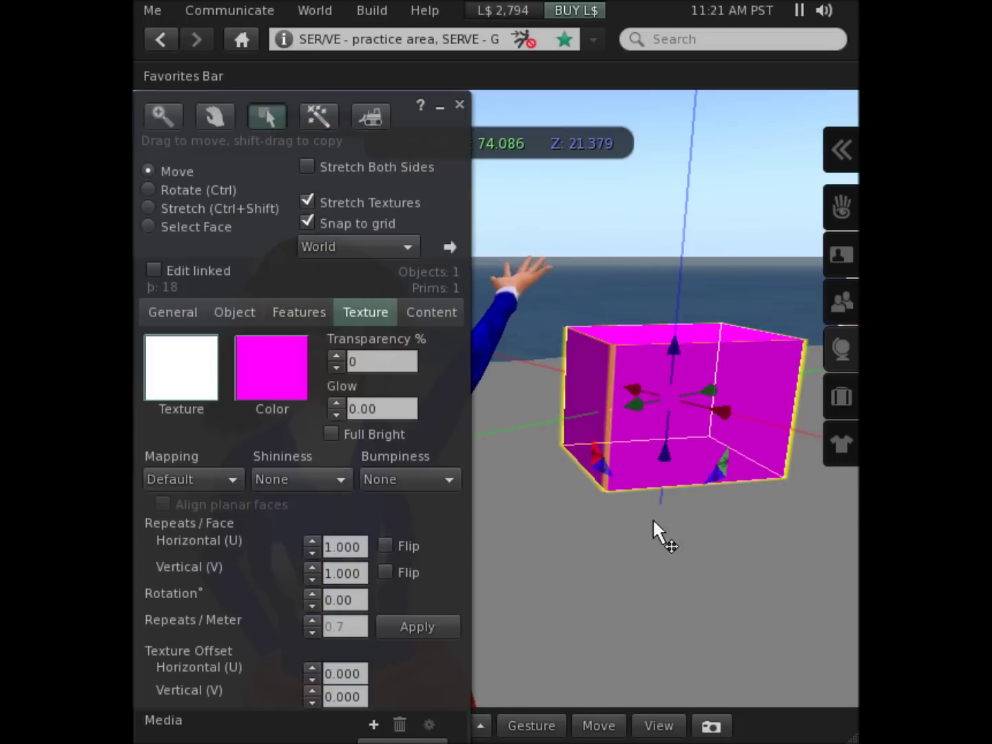
Deselect the magenta box to stop editing it and close the build window
click(676, 528)
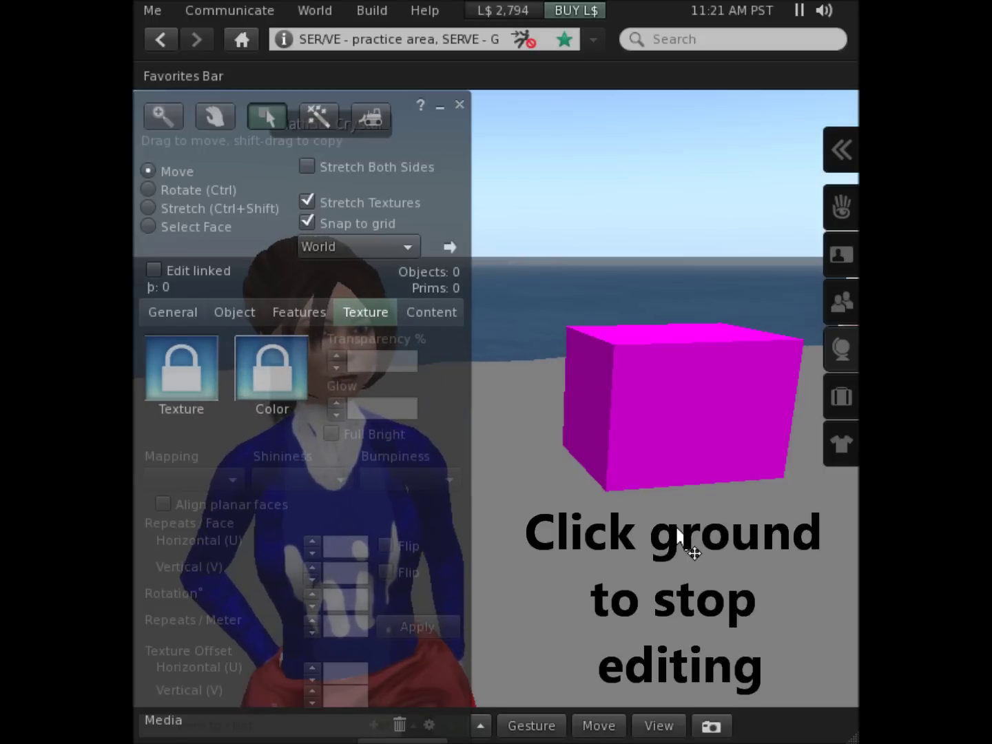
click(459, 105)
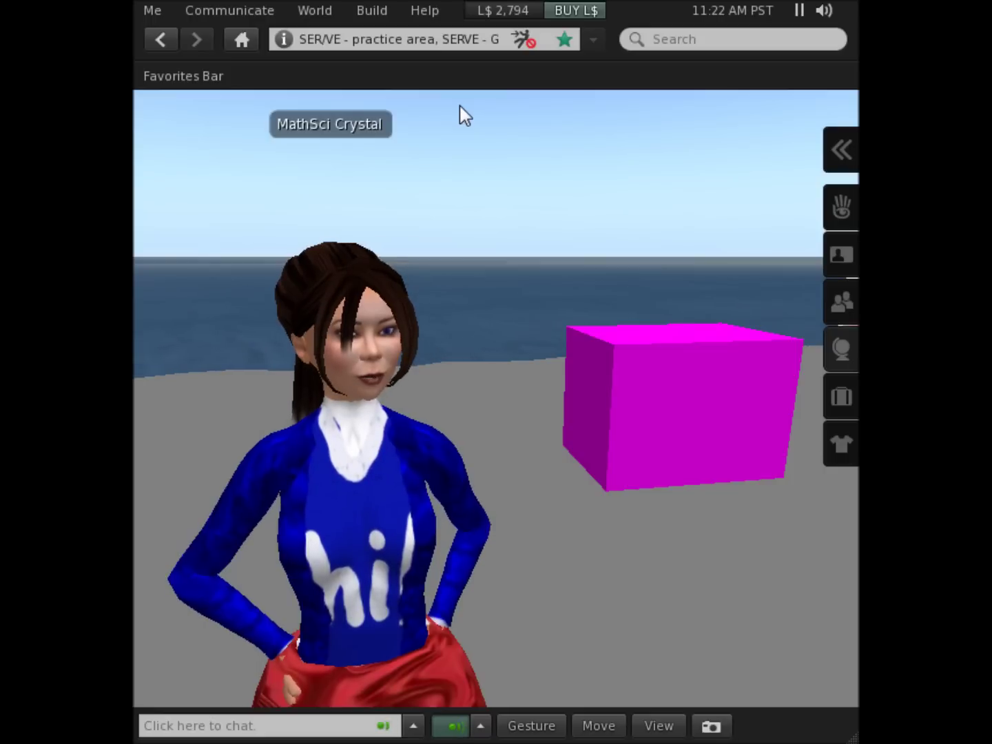
Reopen the magenta box for editing, rename it "Box - pink object", and close the build window
right_click(689, 406)
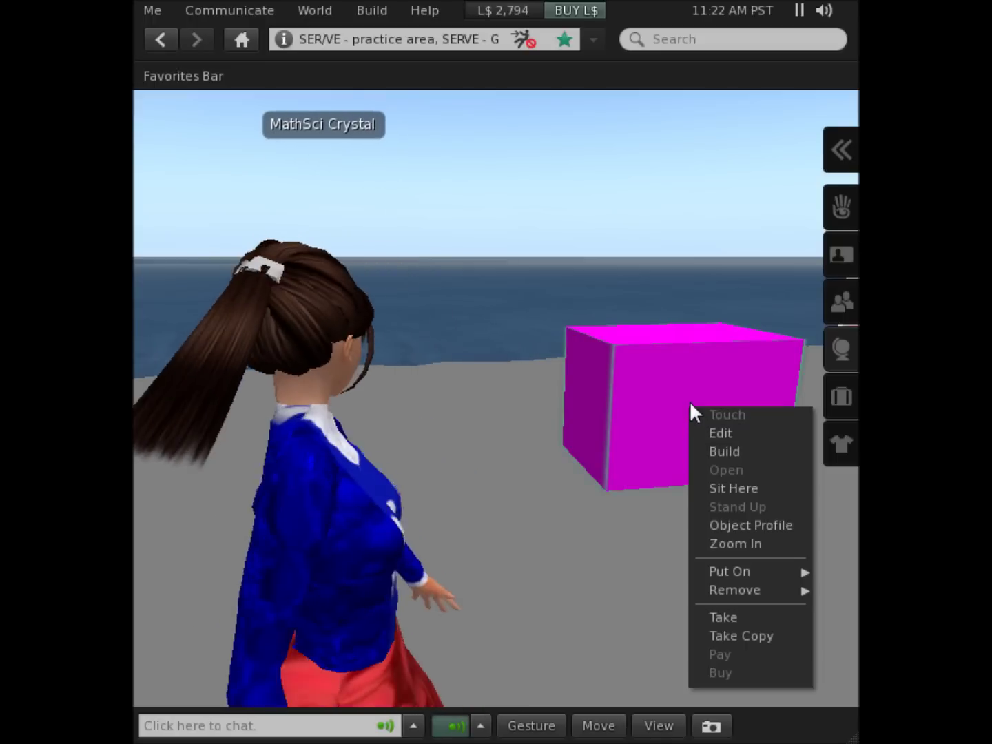
click(727, 432)
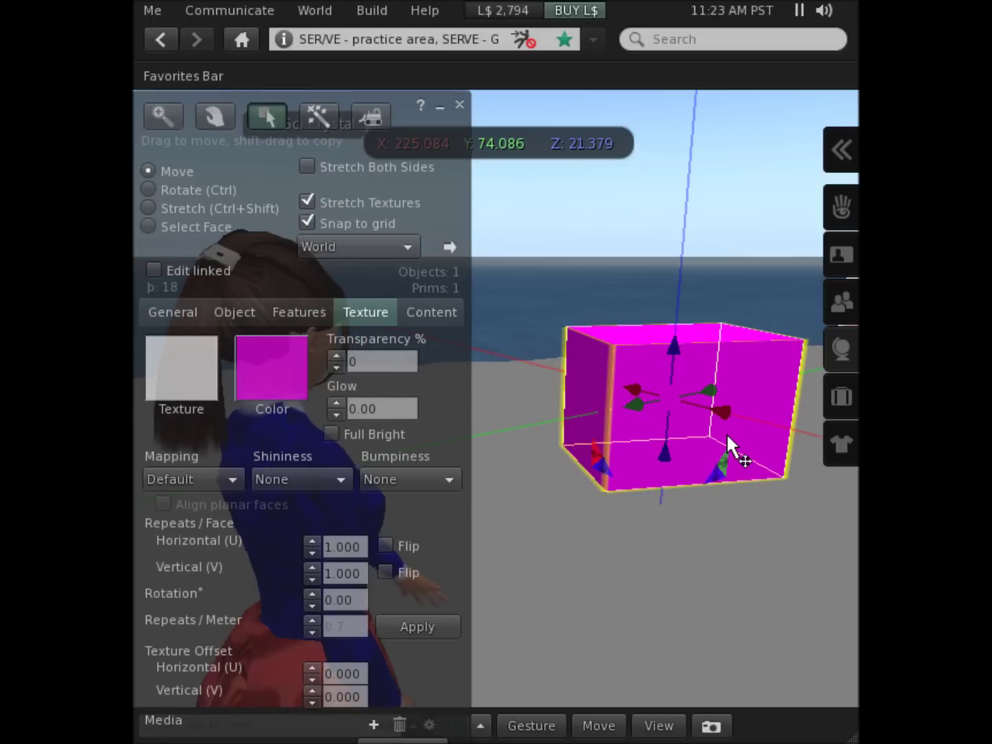
click(186, 312)
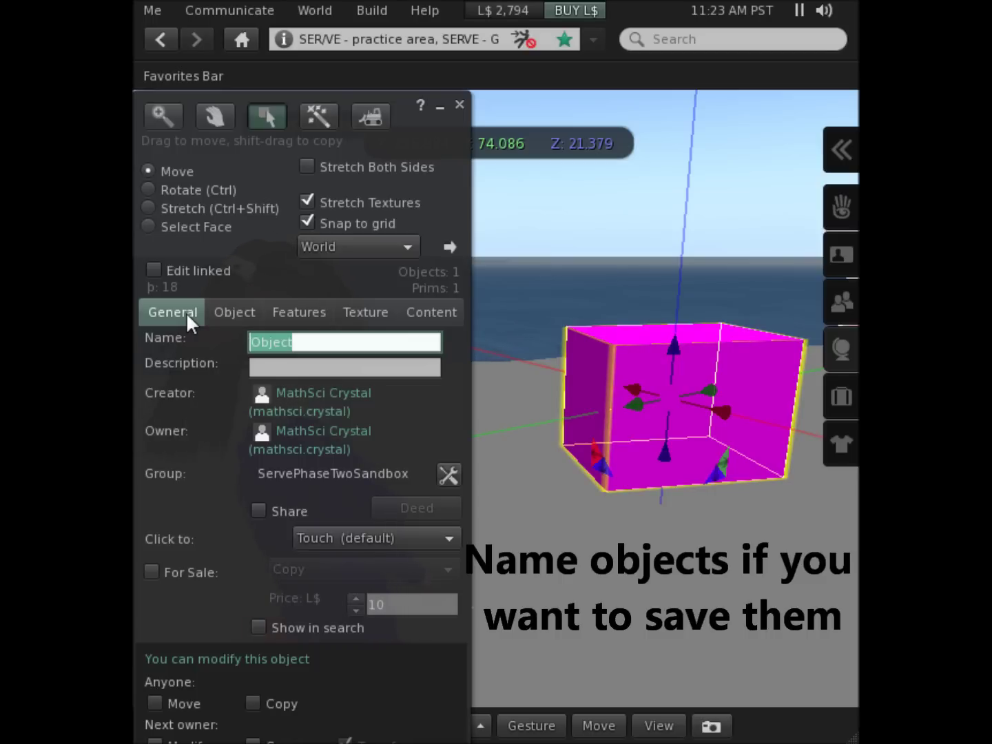
text(B)
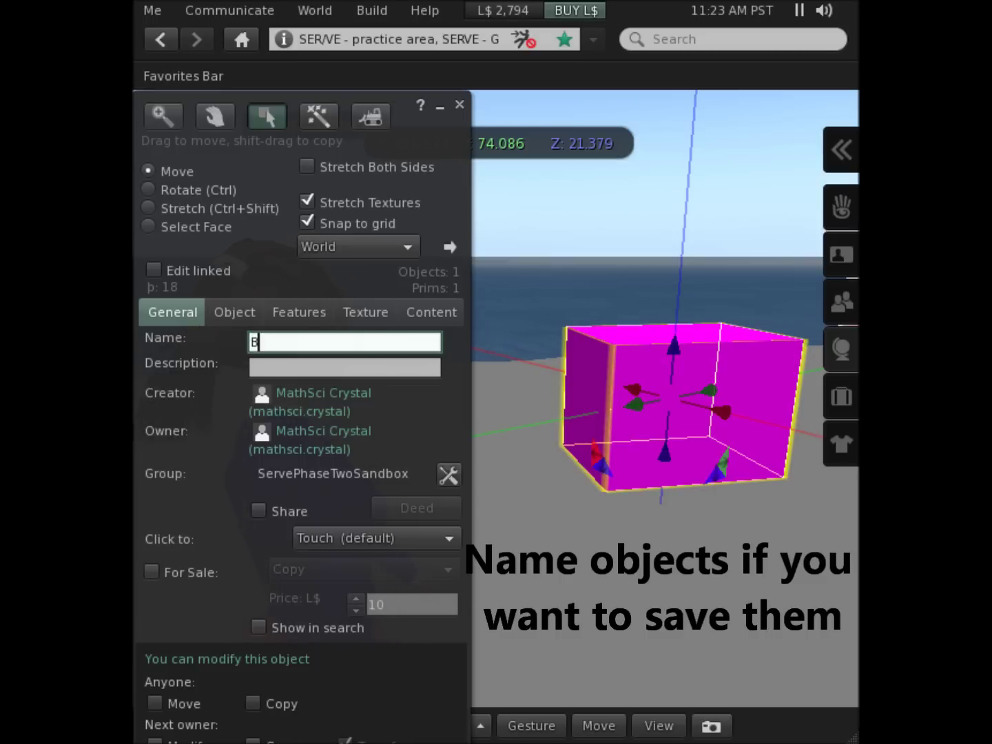
text(ox -)
key(BackSpace)
key(BackSpace)
text(ink )
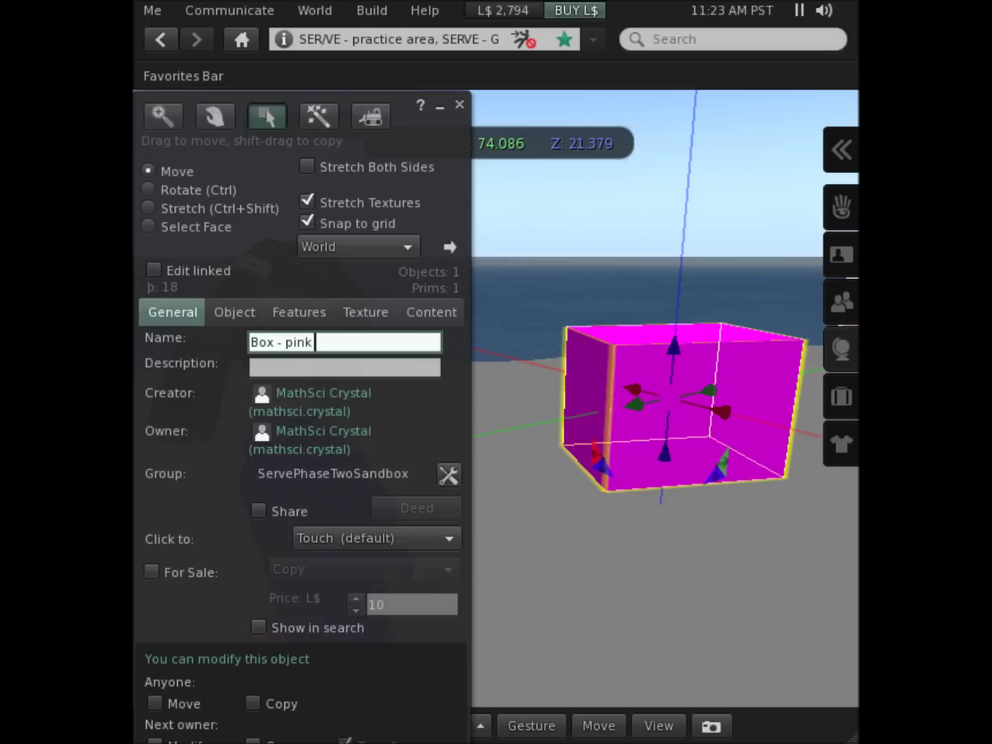
text(object)
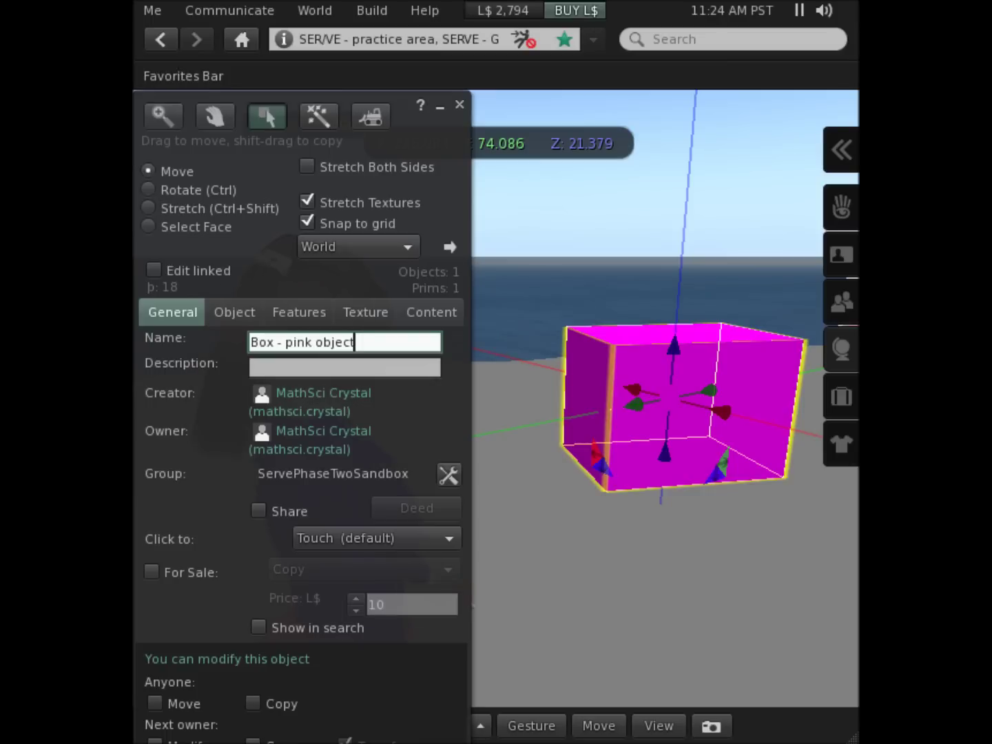
click(461, 105)
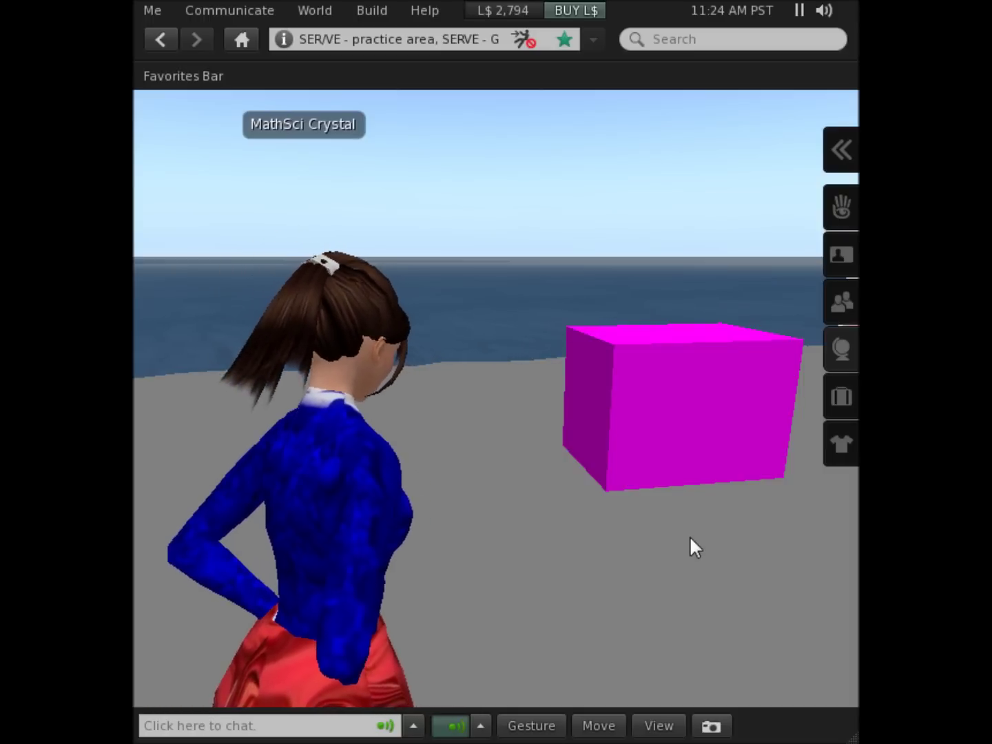
Take a copy of the magenta box into the inventory and take the original box as well
right_click(675, 398)
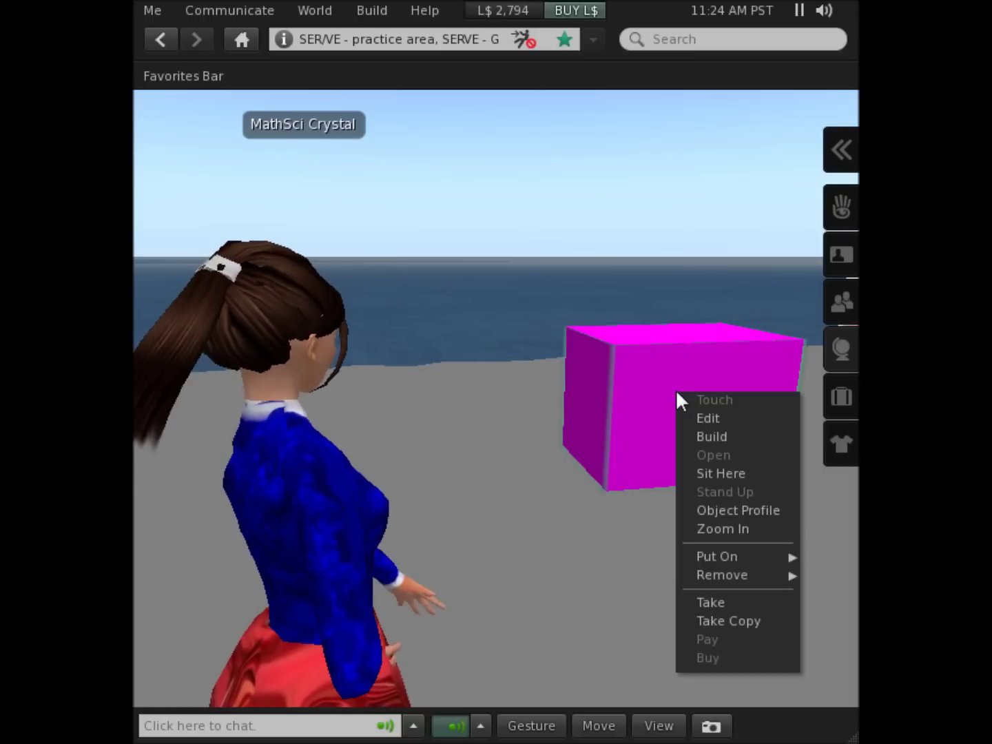
click(716, 621)
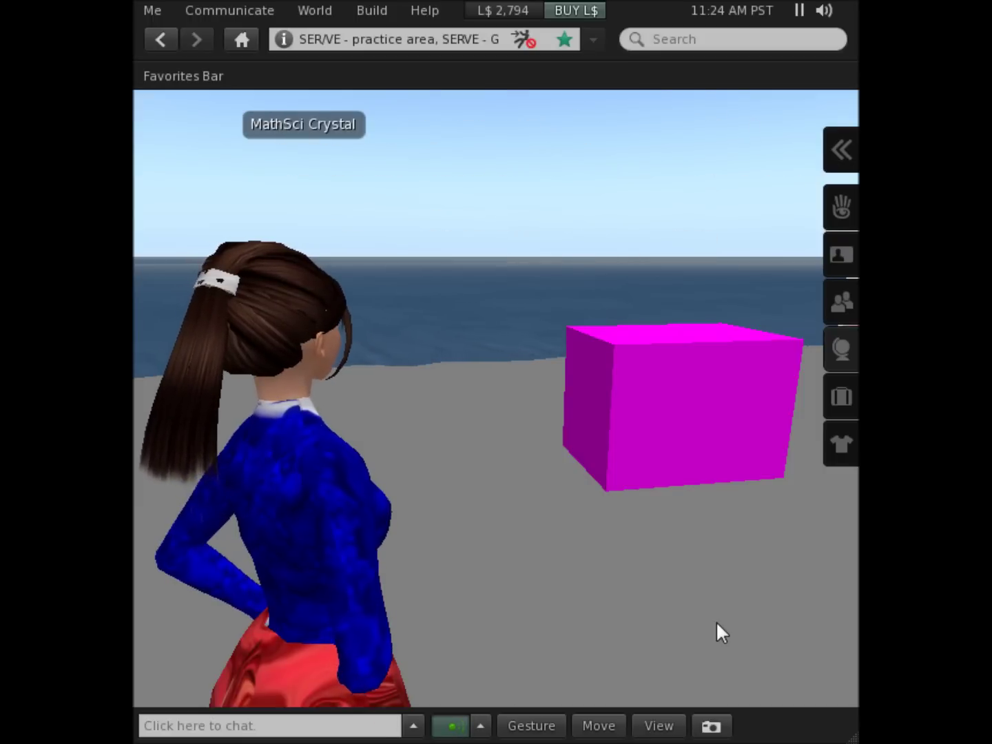
right_click(693, 412)
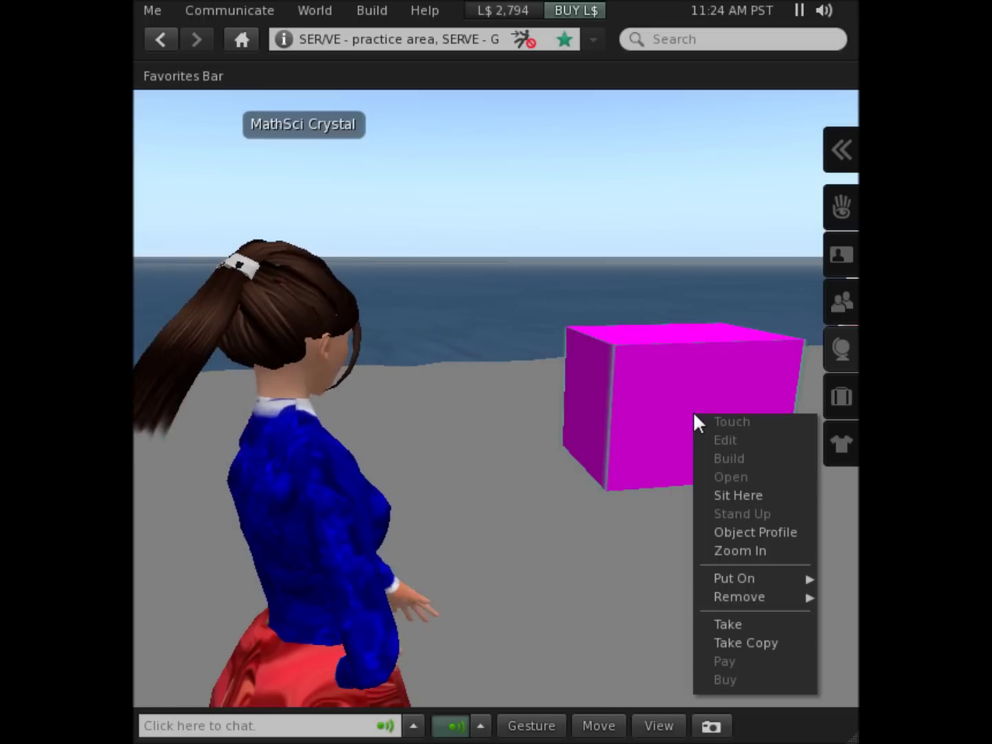
click(735, 623)
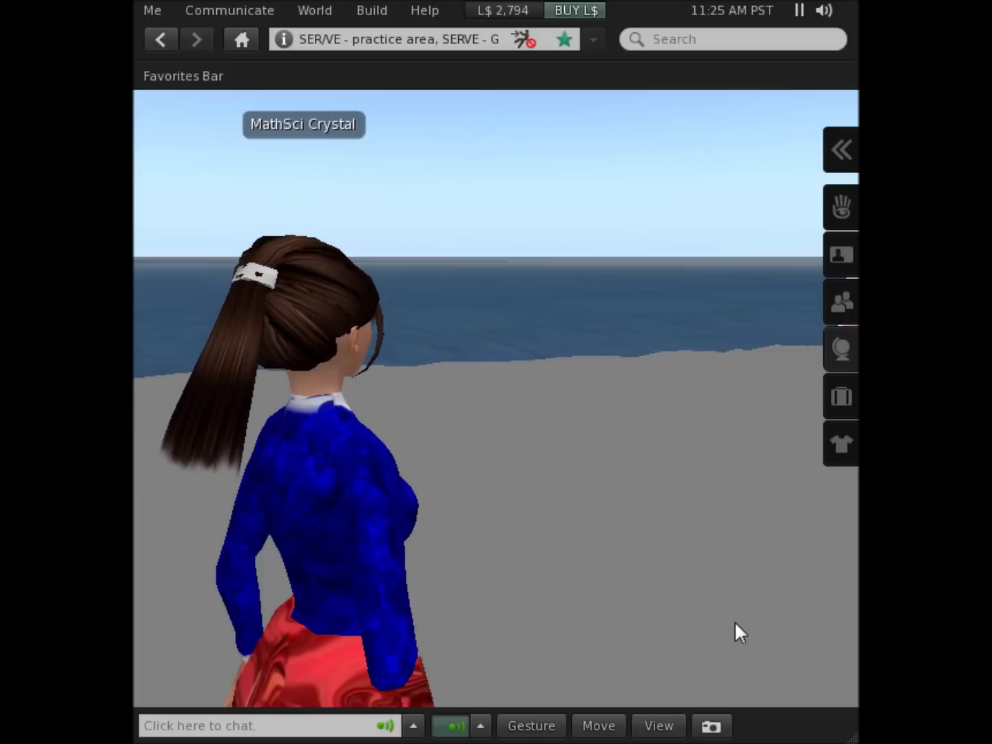